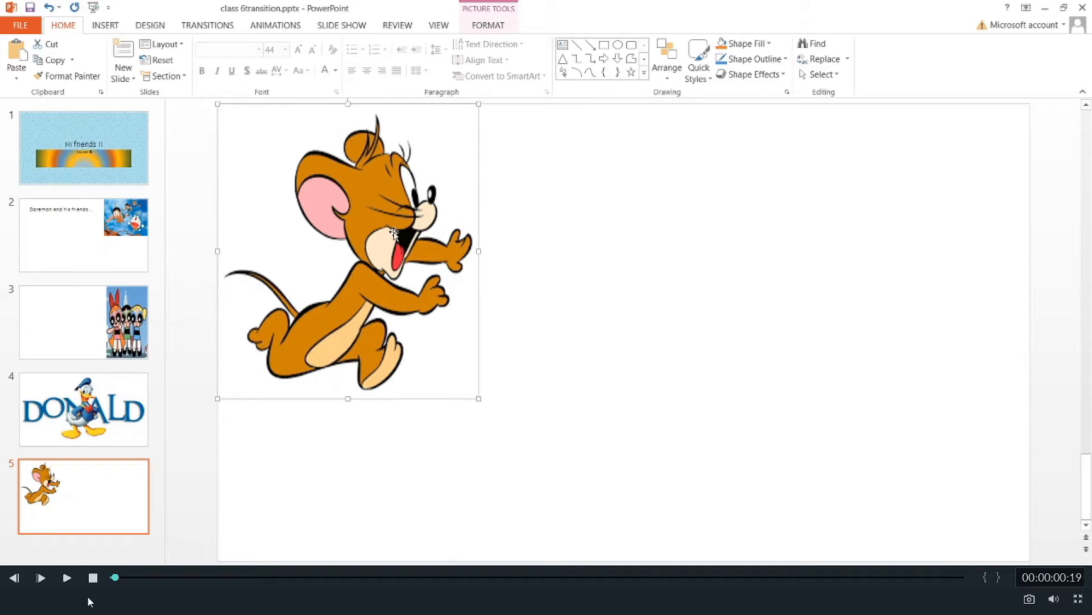
Rewind the recording preview to about 00:00:02.
key("Down")
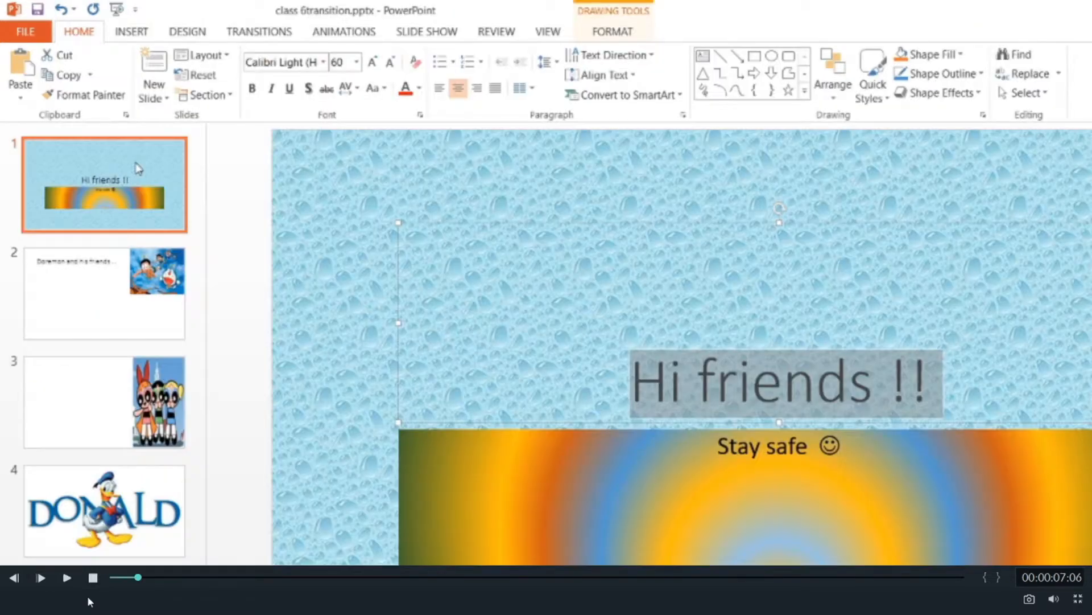
key("Right")
key("Right")
key("Right")
key("Right")
left_click(120, 577)
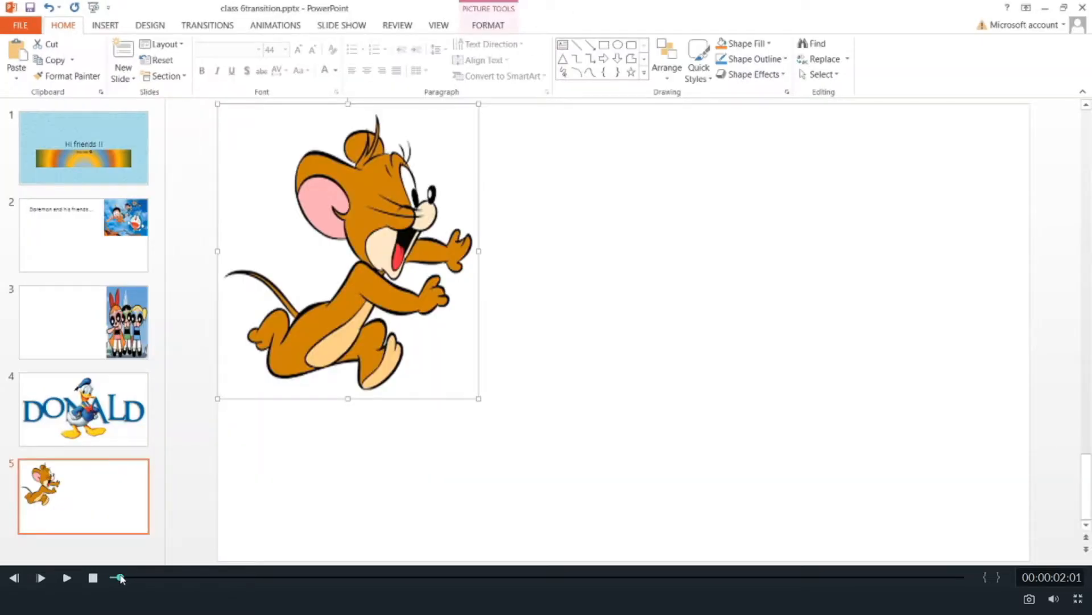
Play the recording in short stretches through the selection of the "Hi friends !!" title on slide 1.
key("space")
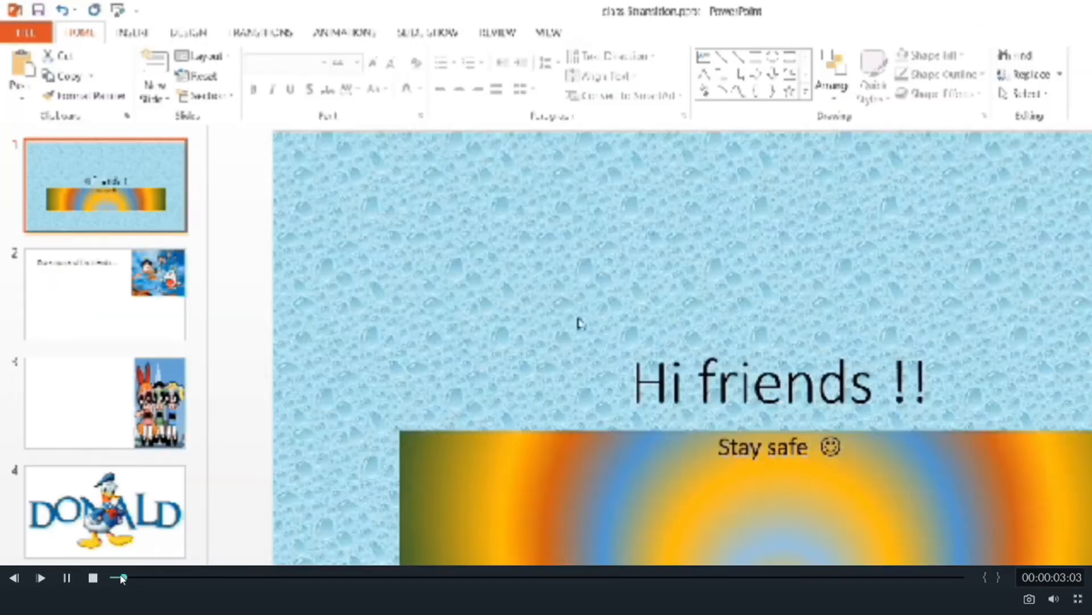
key("space")
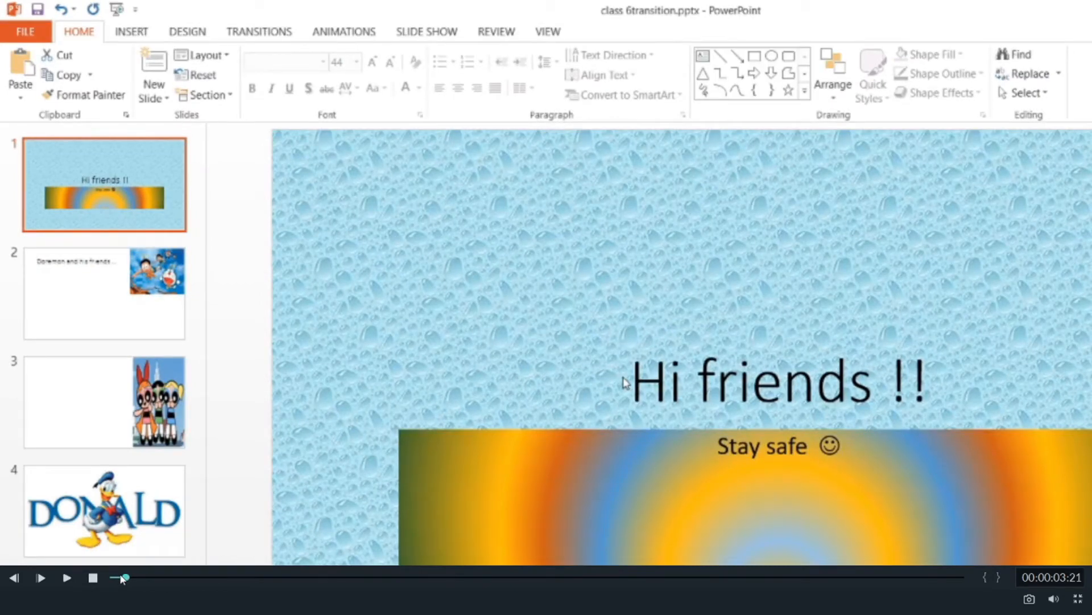
key("space")
key("space")
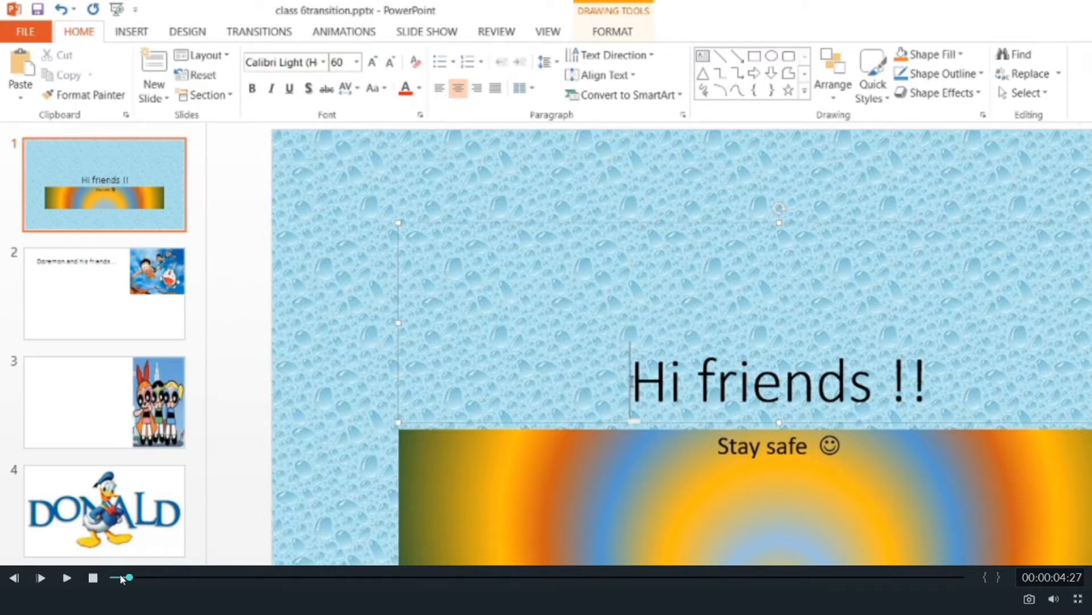
key("space")
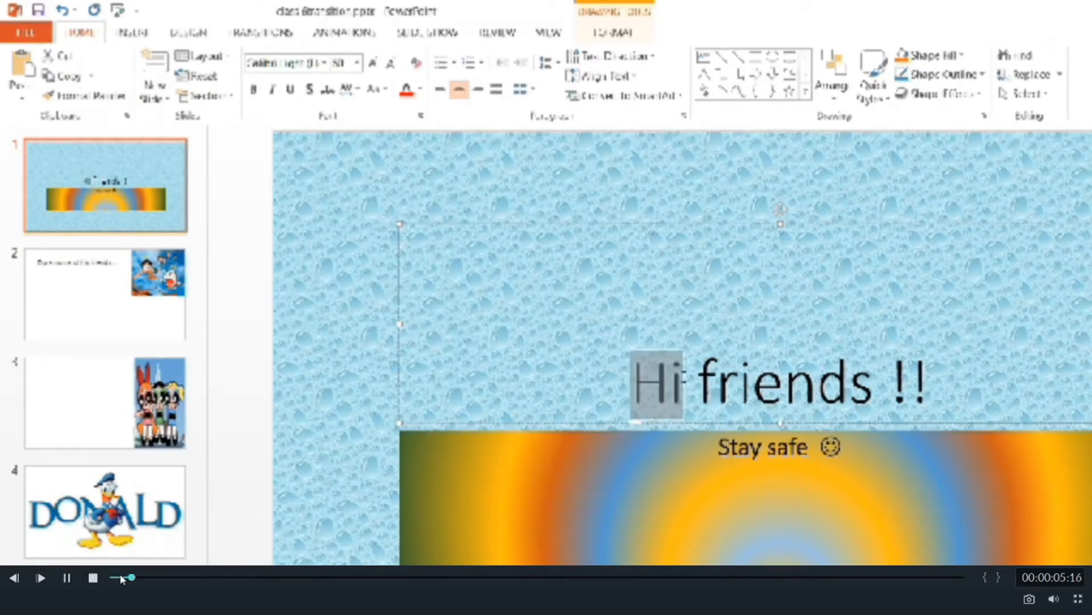
key("space")
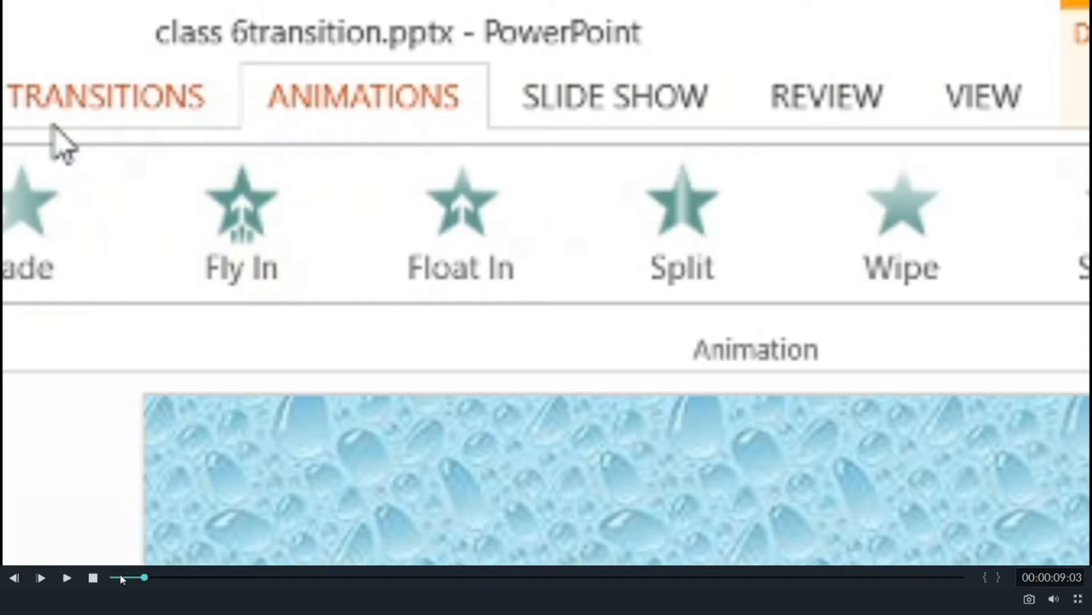
Review the Cut, Fade, Wipe and Split transitions on slide 1, continuing up to the slide show options.
key("space")
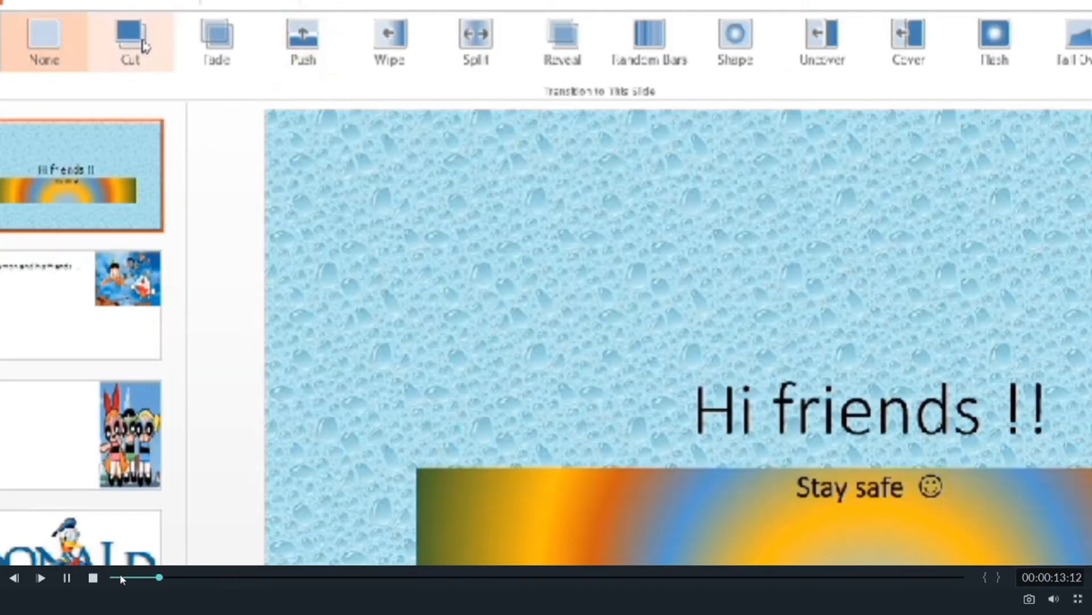
key("space")
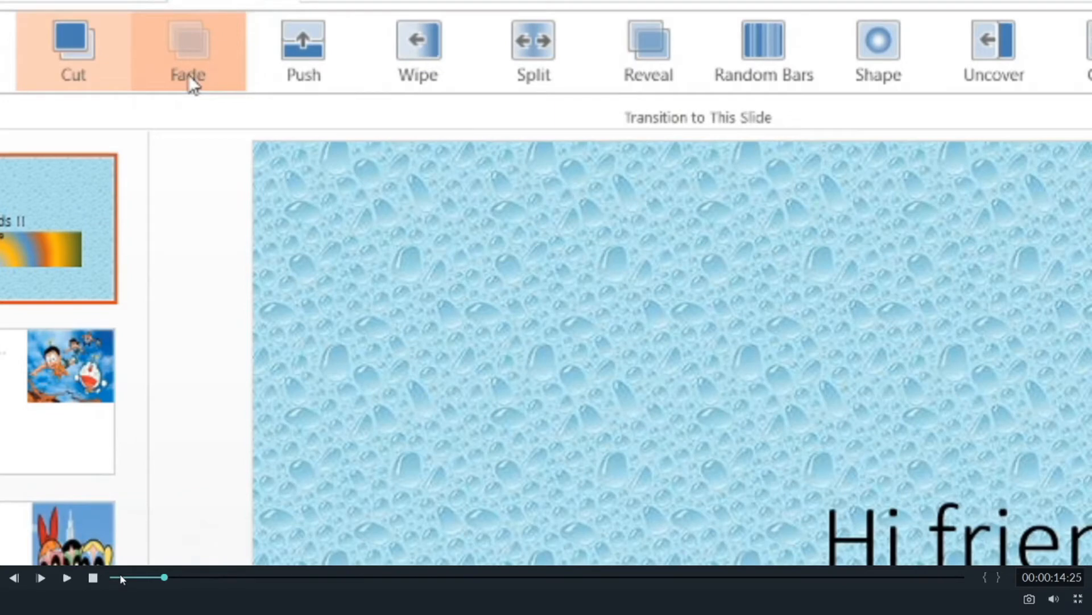
key("space")
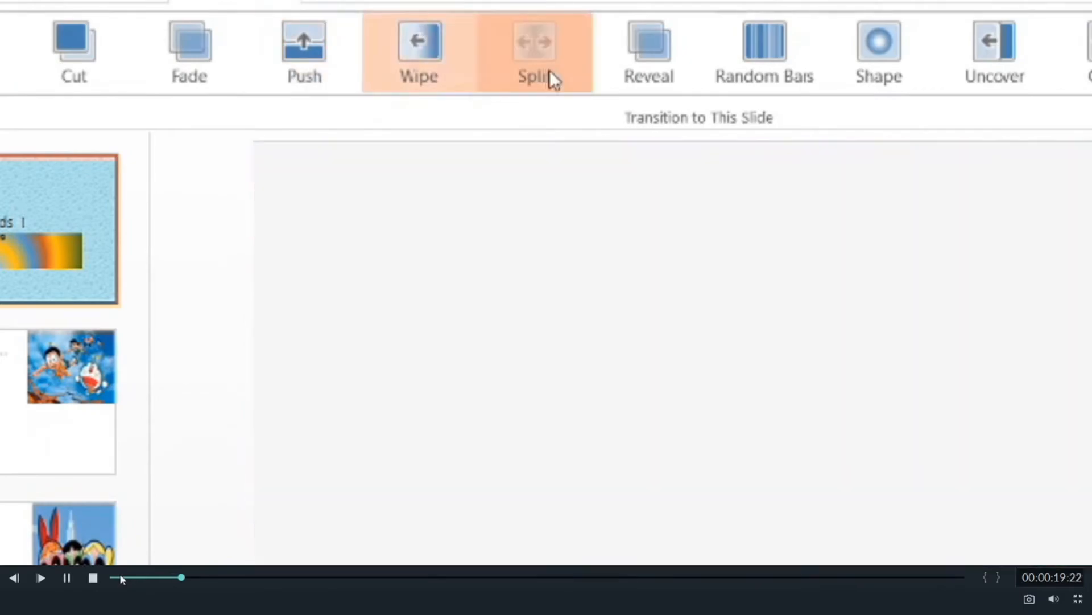
key("space")
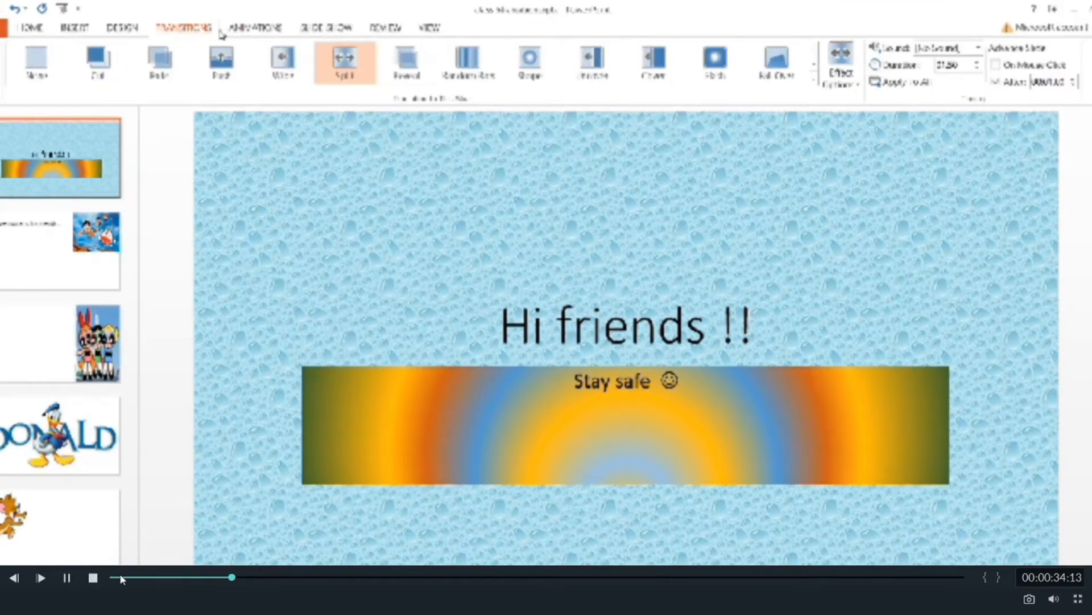
left_click(326, 27)
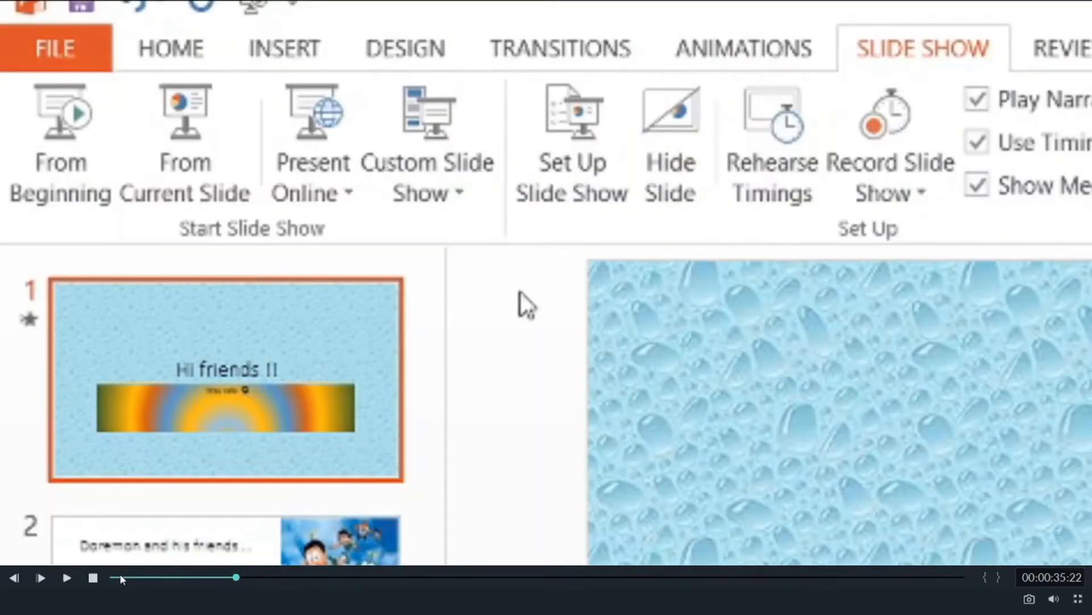
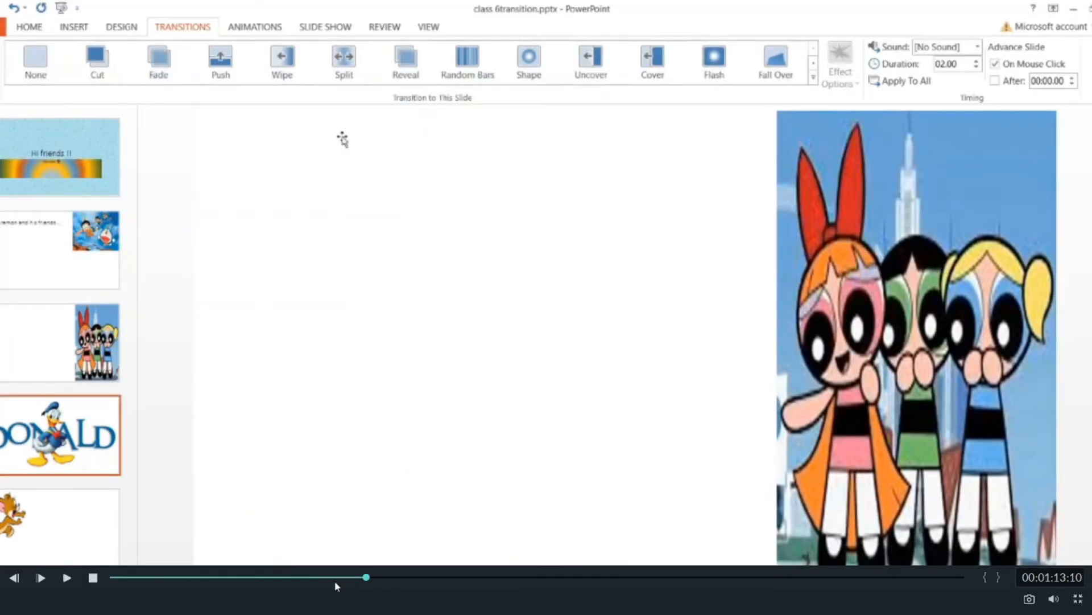
Play the recording through the Fracture transition on the Donald slide and on past slide 5, pausing between them.
key("space")
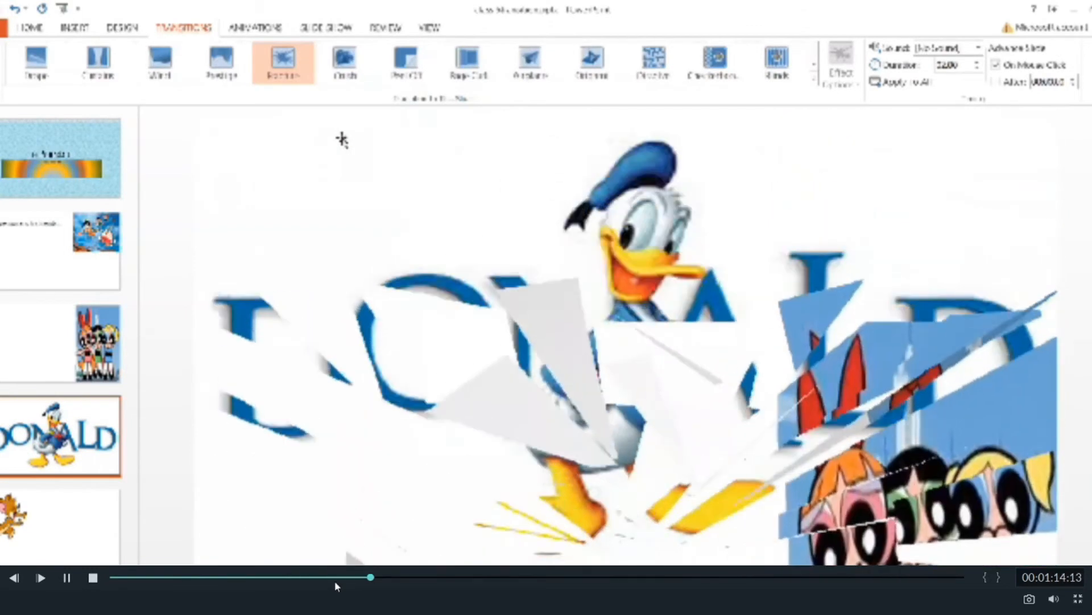
key("space")
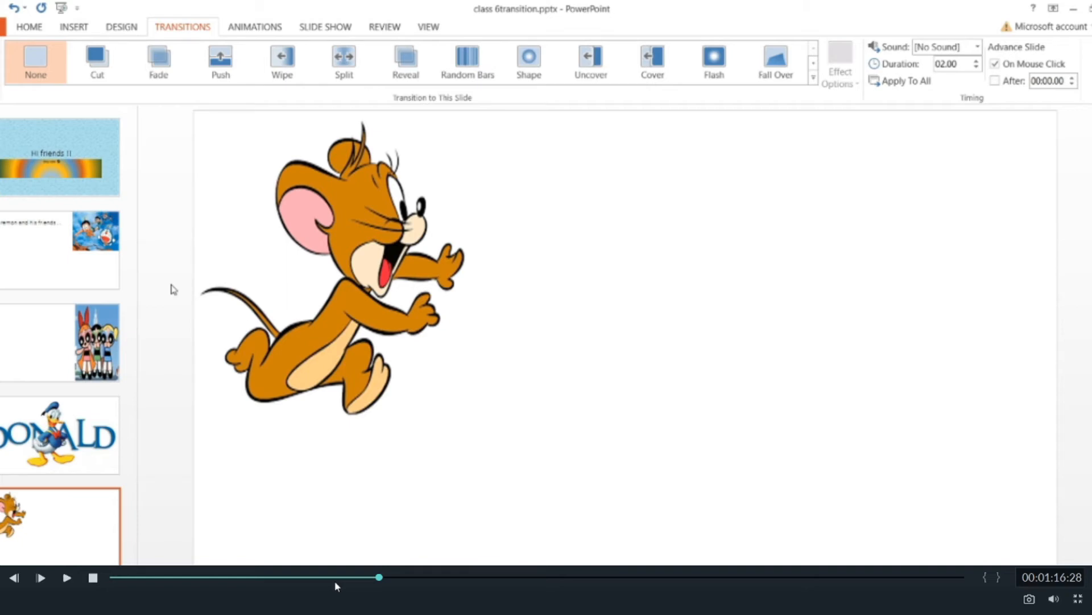
key("space")
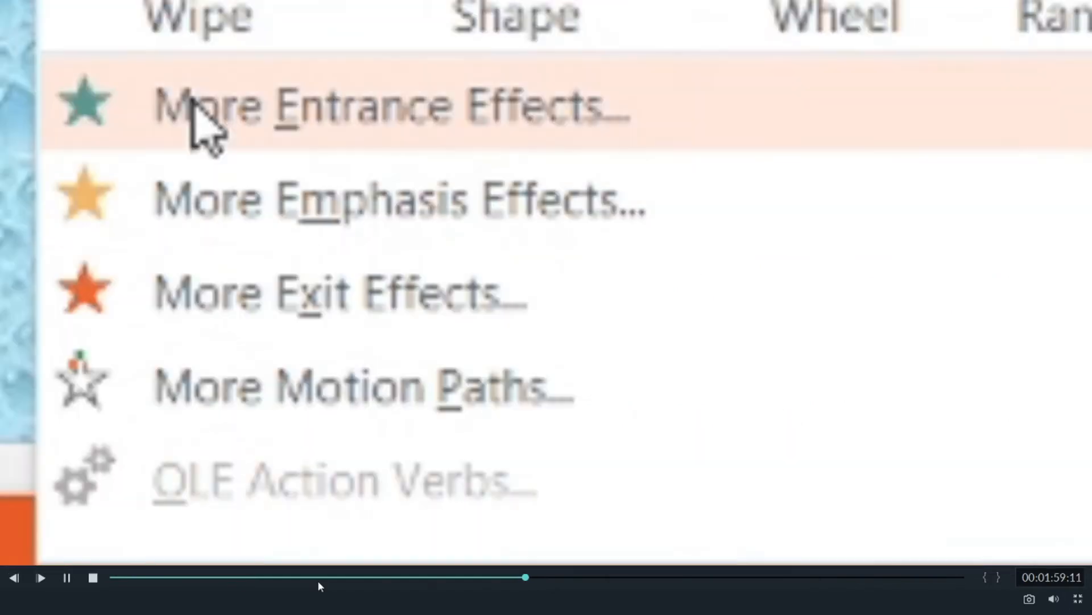
Review how the Appear entrance animation is added to the "Hi friends !!" title, pausing at the effects list.
key("space")
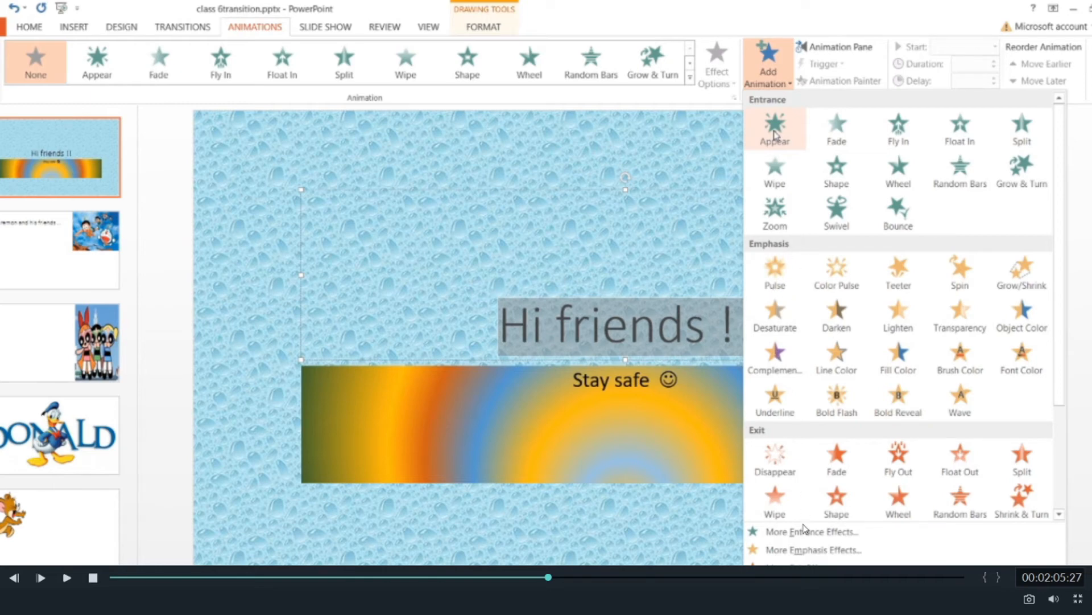
key("space")
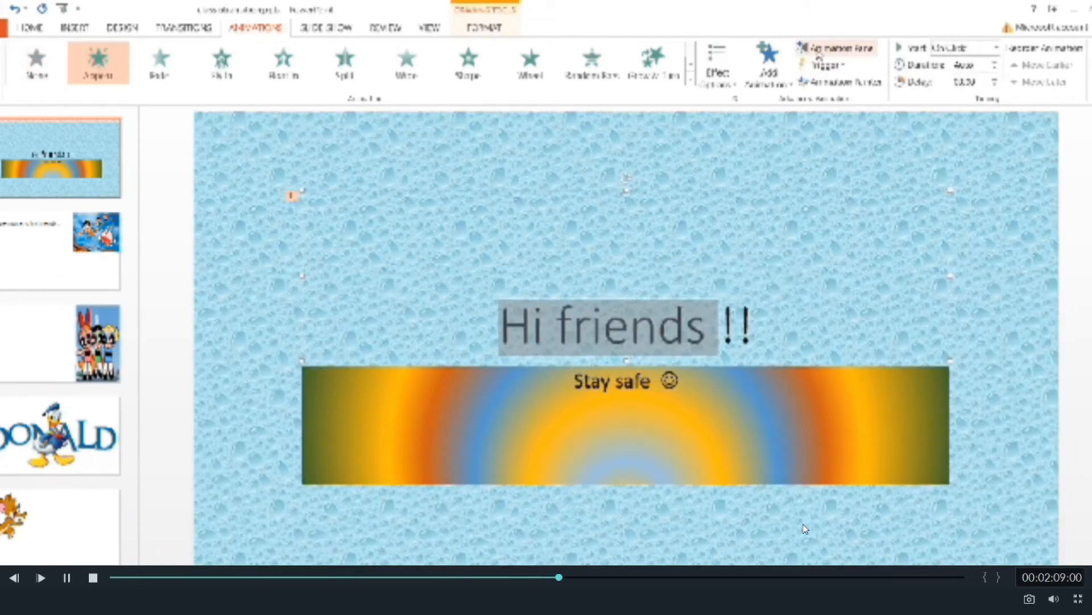
key("space")
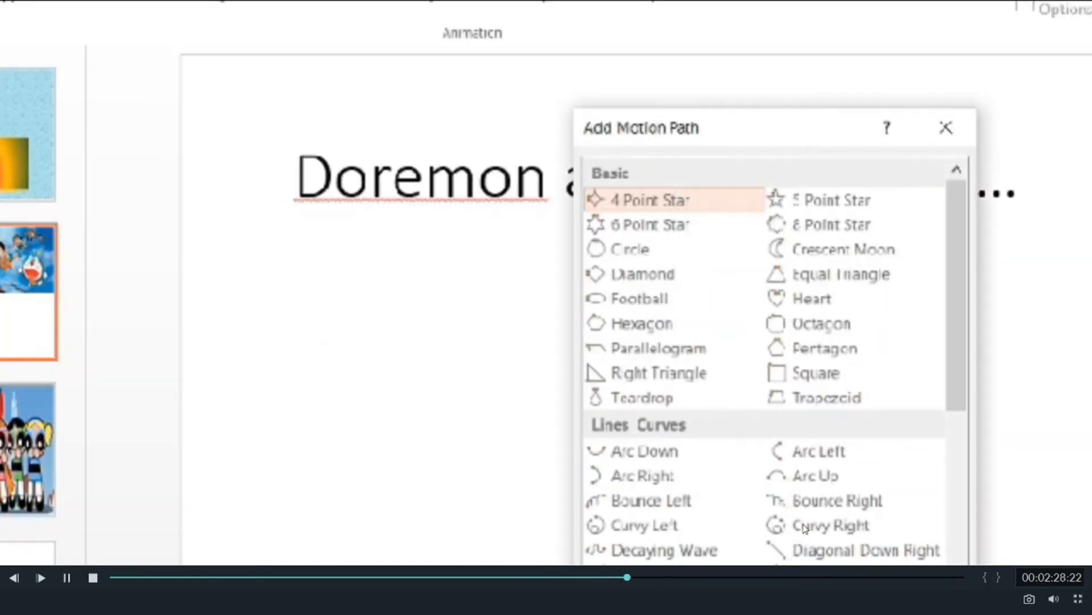
Rewind the recording to about 00:02:10 and replay adding animations to the slide 1 title.
left_click_drag(629, 577, 556, 594)
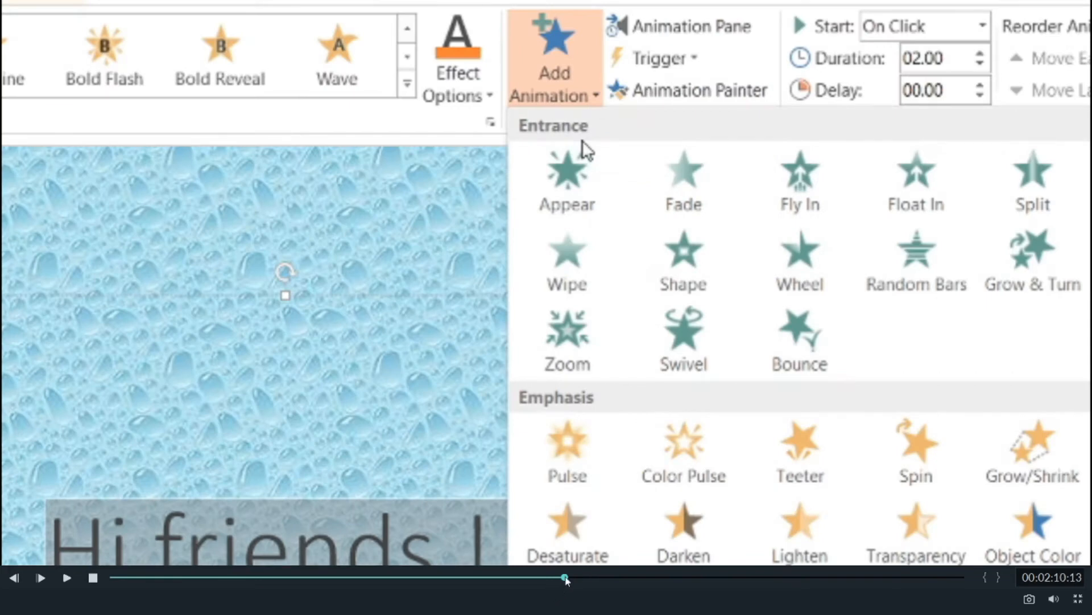
left_click(566, 578)
key("space")
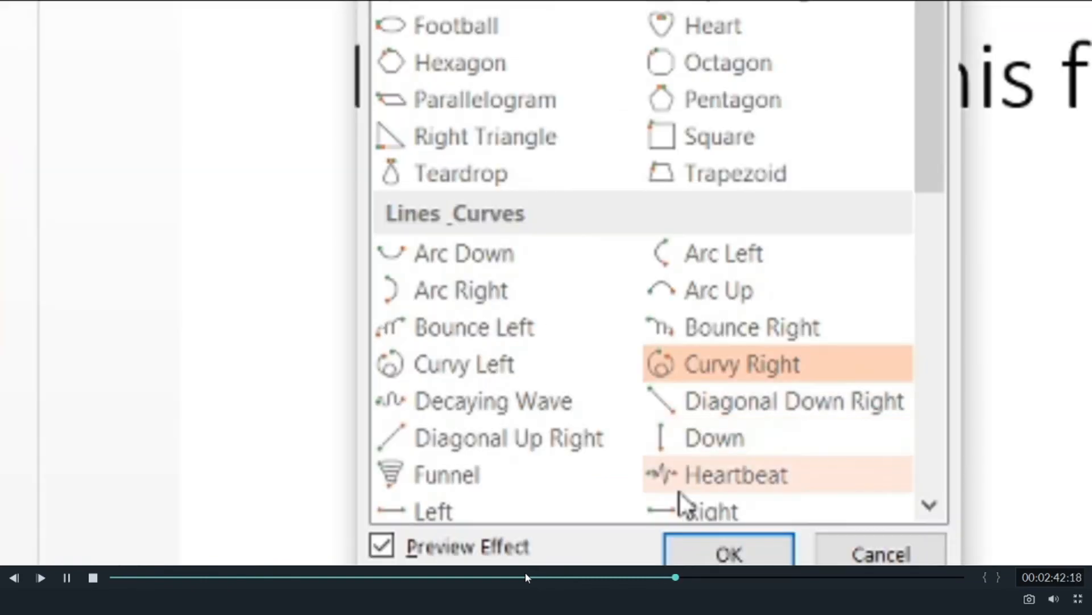
Rewind the recording to about 00:02:37 and replay the motion path choices for the Doremon picture on slide 2.
left_click_drag(676, 577, 624, 576)
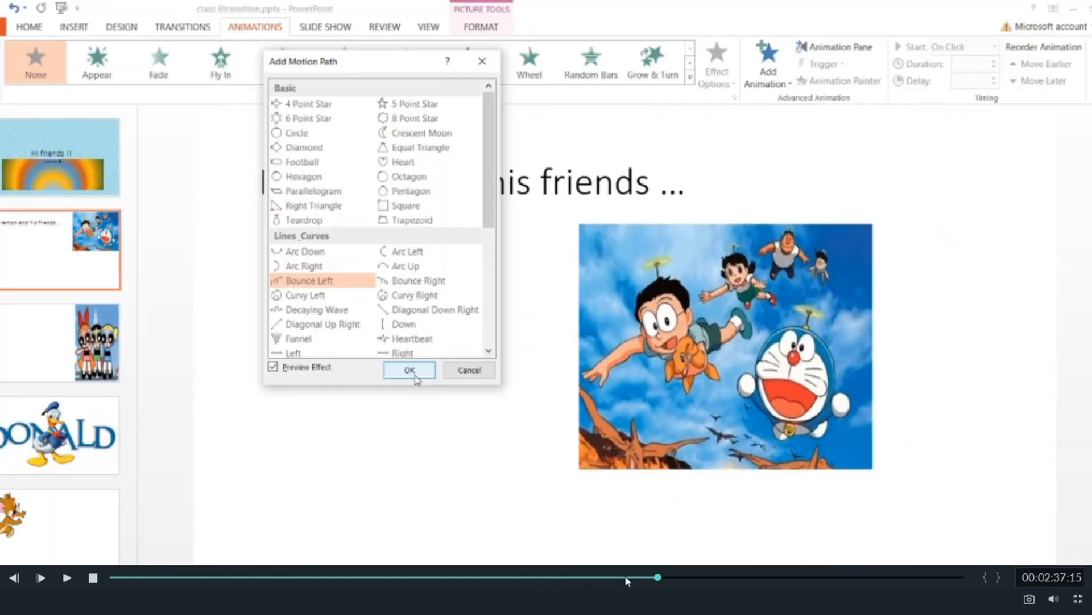
key("space")
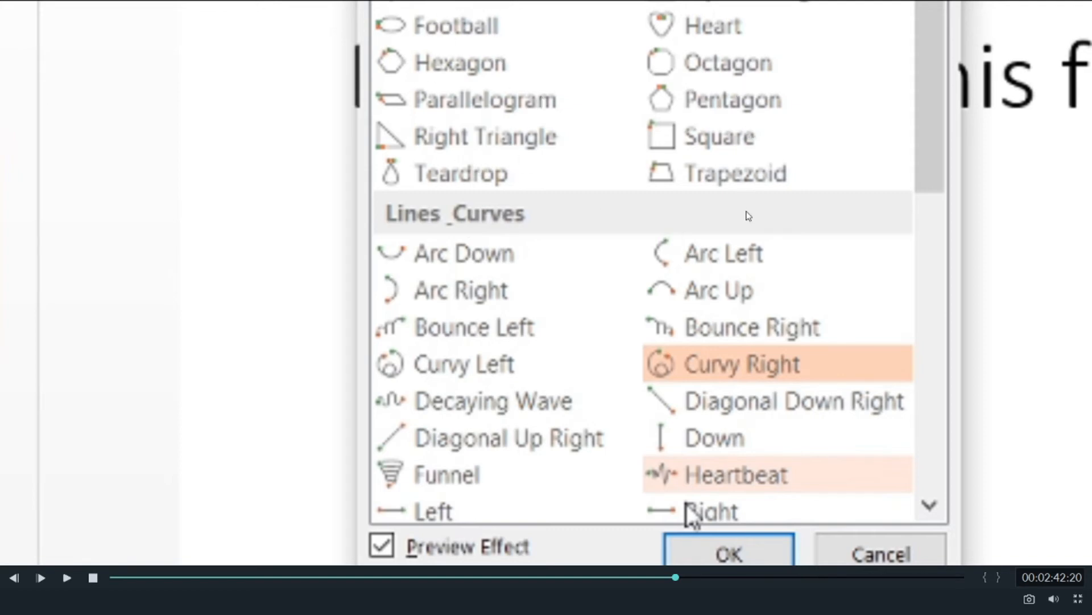
left_click(929, 505)
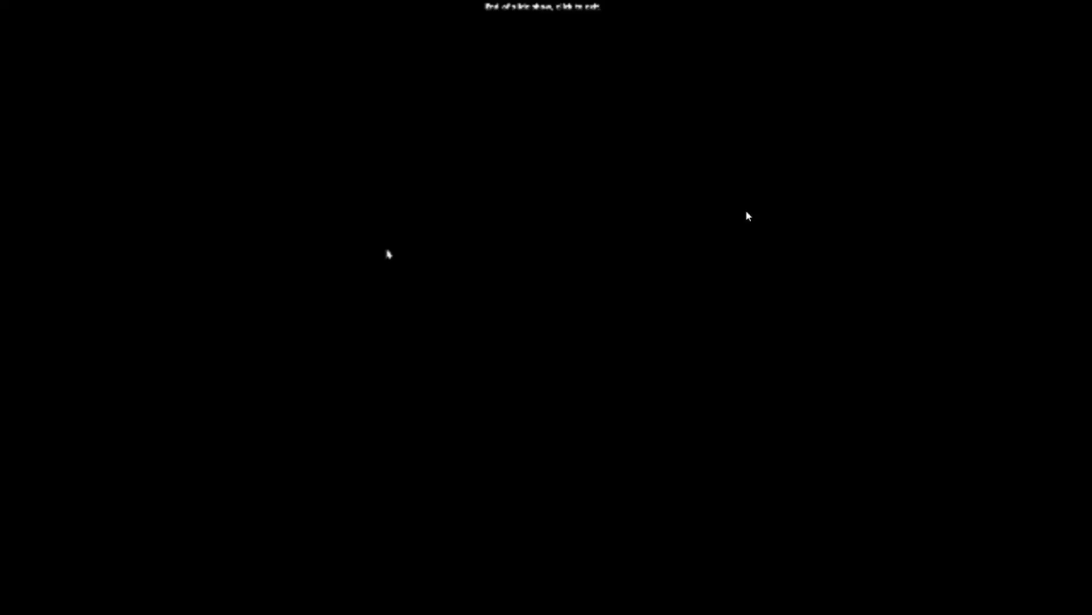
End the slide show and select the mouse picture on slide 5 with the animation options shown.
left_click(748, 216)
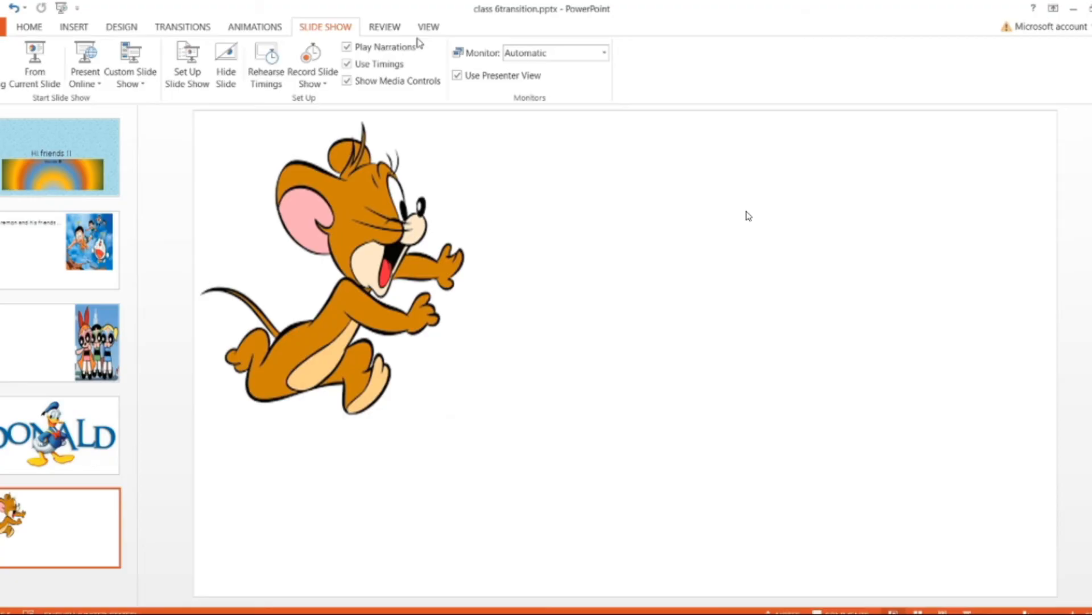
left_click(347, 187)
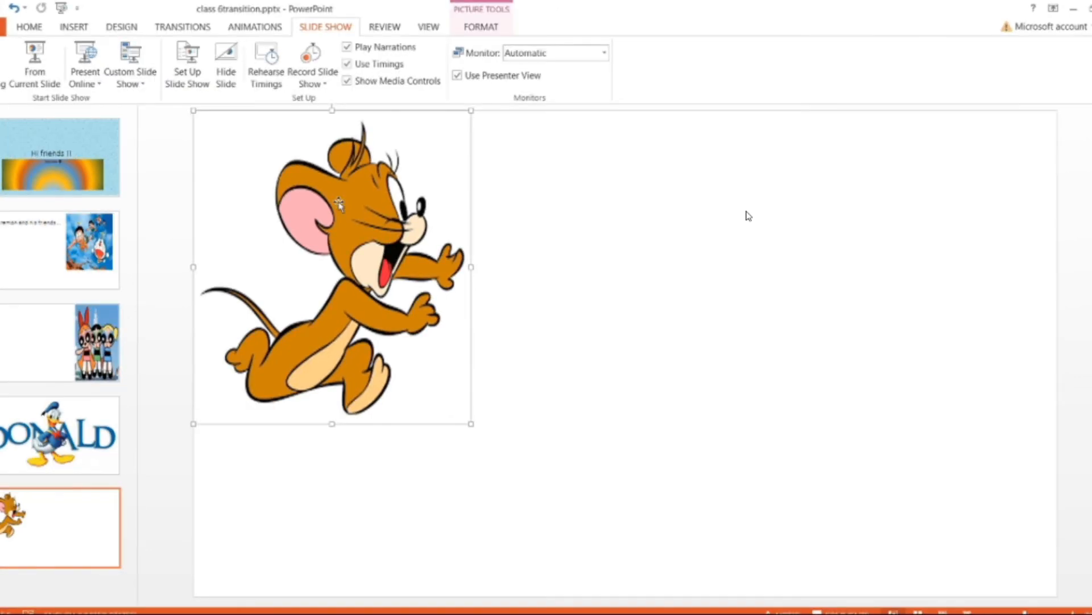
left_click(276, 33)
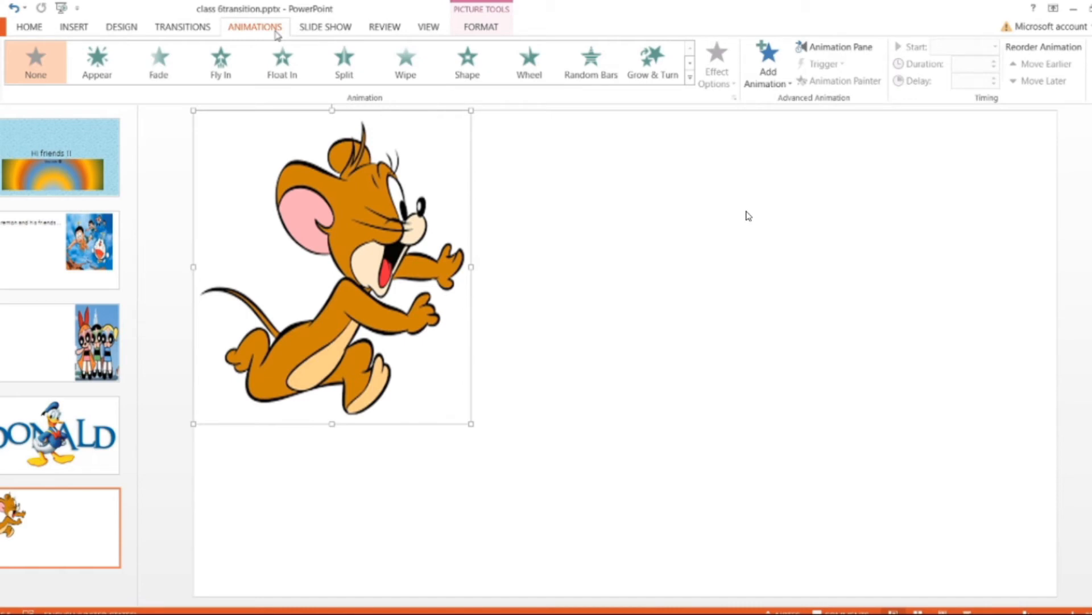
Preview the Float Down and Sink Down exit effects on the mouse picture, then close the effect choices without applying one.
left_click(775, 90)
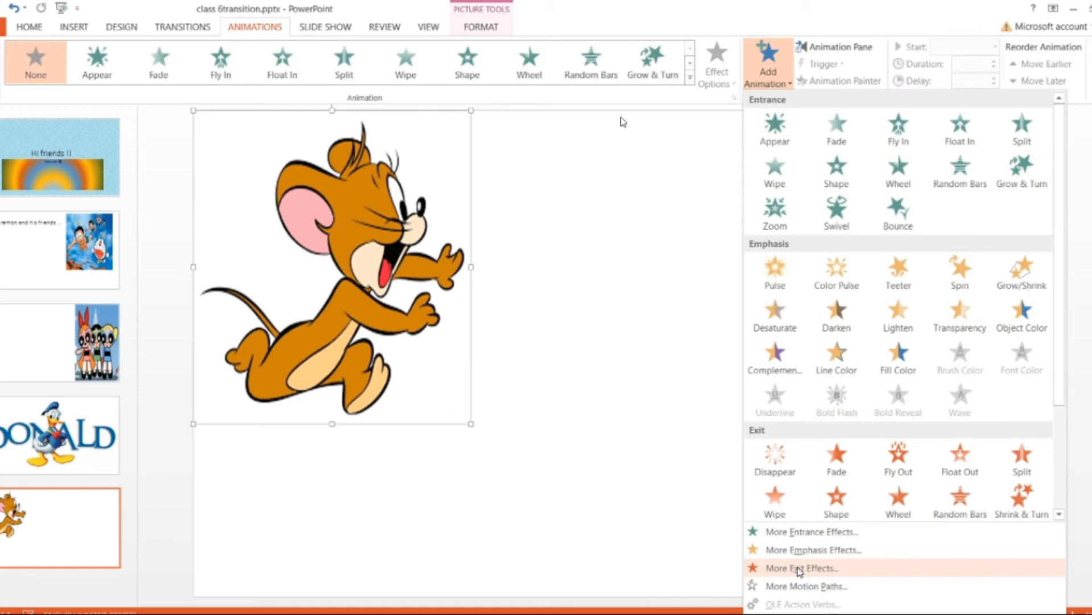
left_click(799, 569)
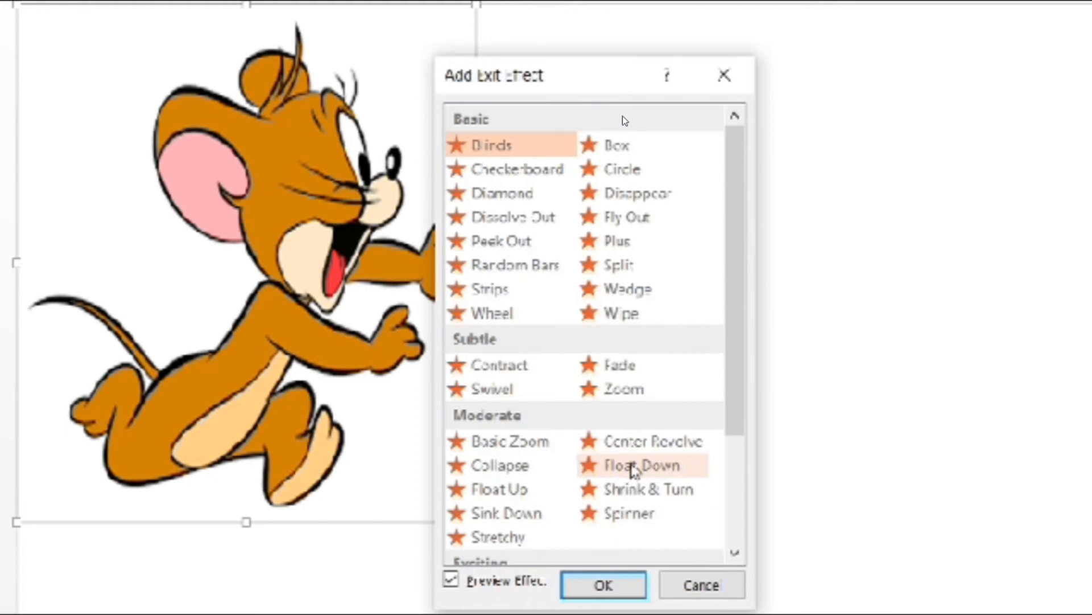
left_click(632, 467)
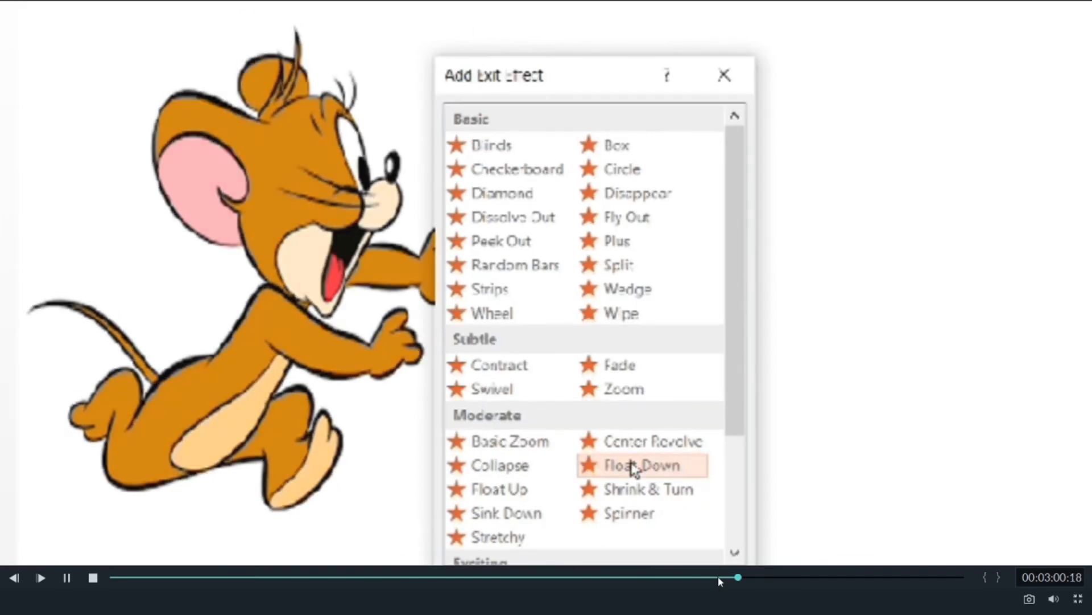
key("space")
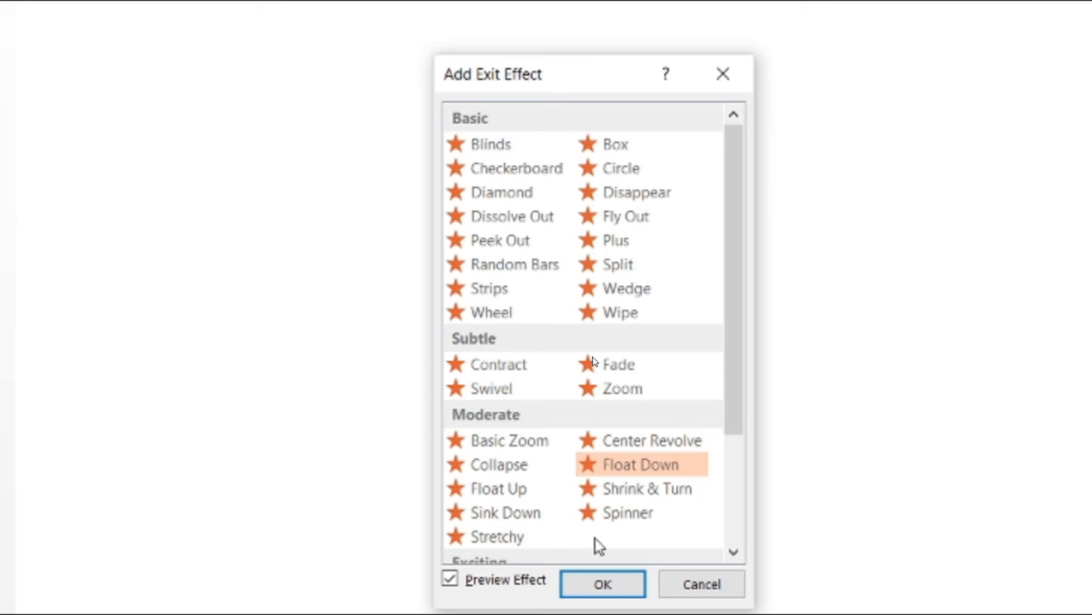
left_click(535, 515)
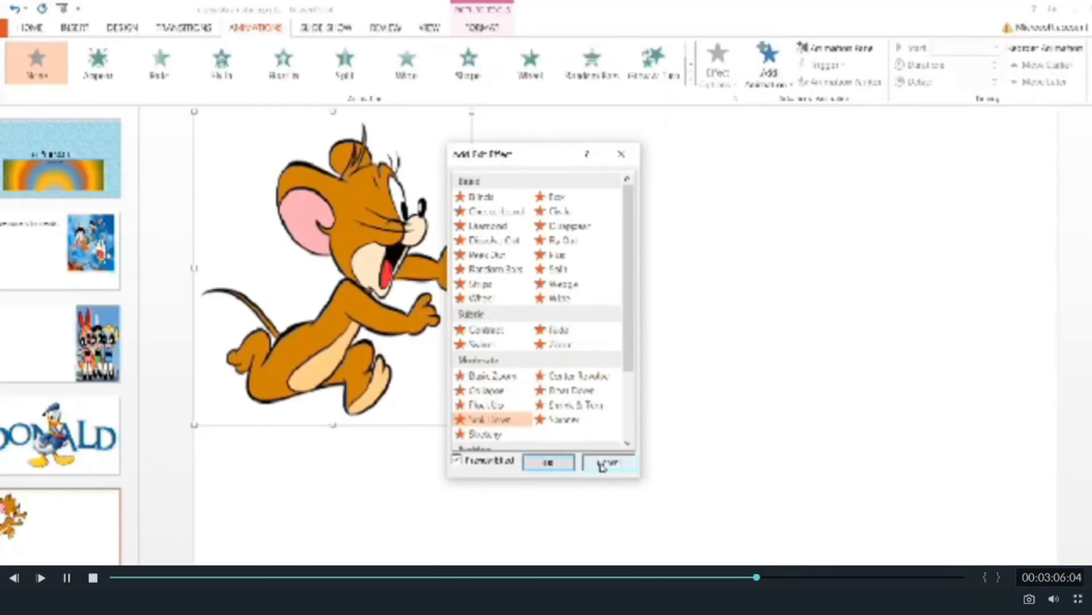
left_click(607, 464)
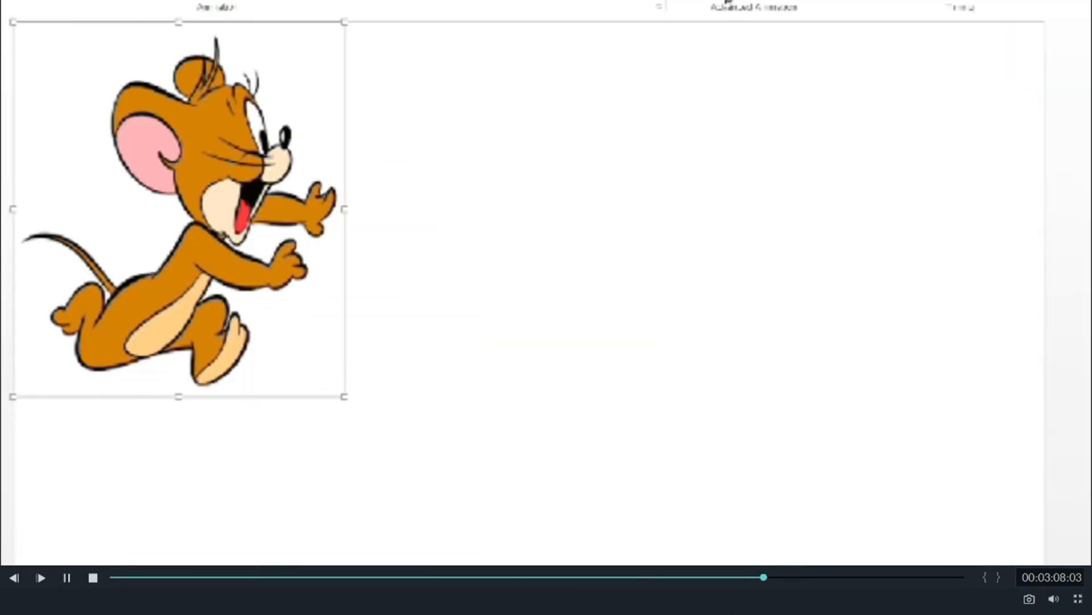
Open the additional motion paths for the mouse picture, preview Arc Left and move the dialog clear of the picture.
left_click(769, 73)
left_click(726, 591)
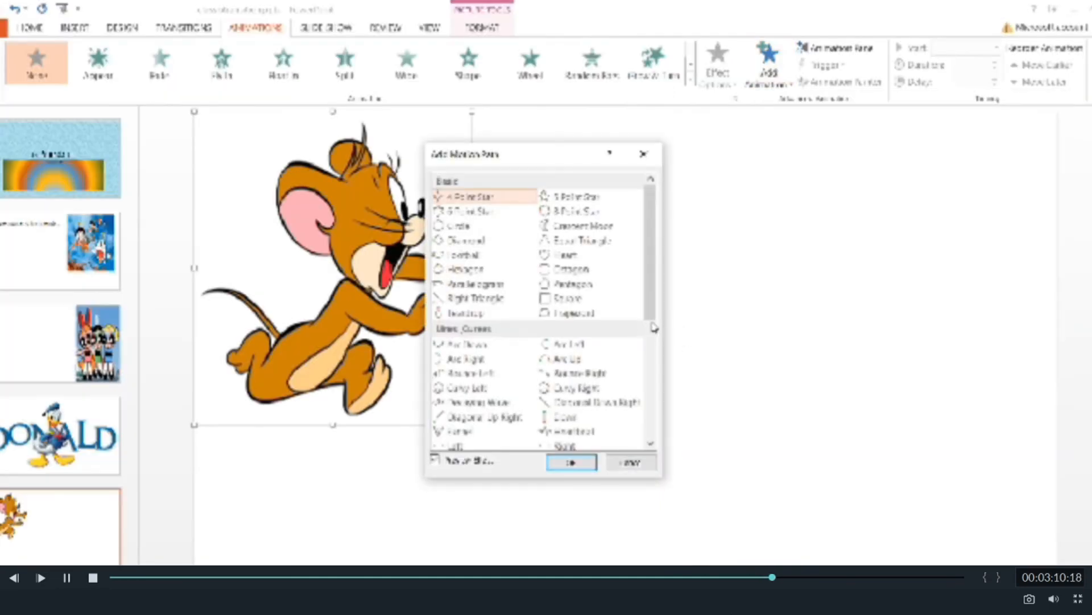
left_click(569, 344)
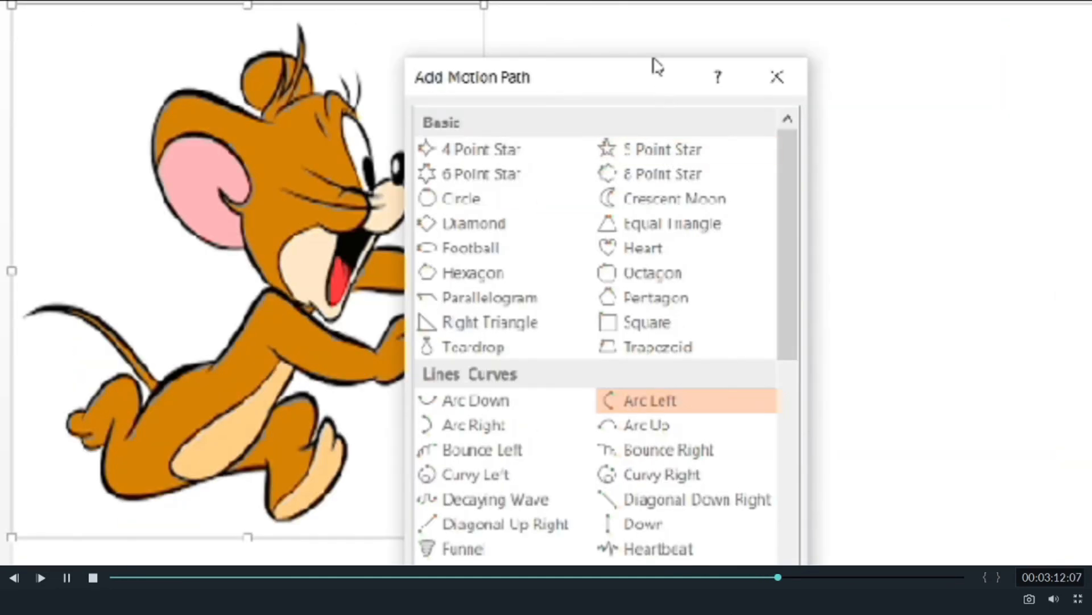
left_click_drag(698, 26, 772, 0)
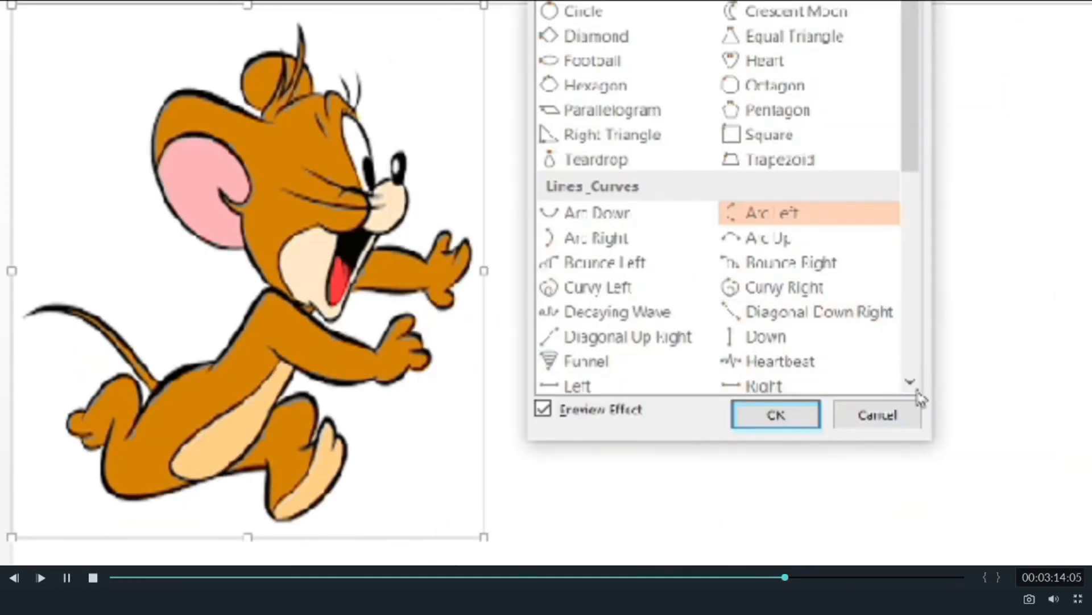
Add the Right motion path from the Lines_Curves group to the mouse picture on slide 5.
left_click(917, 390)
left_click(917, 391)
left_click(916, 390)
left_click(849, 362)
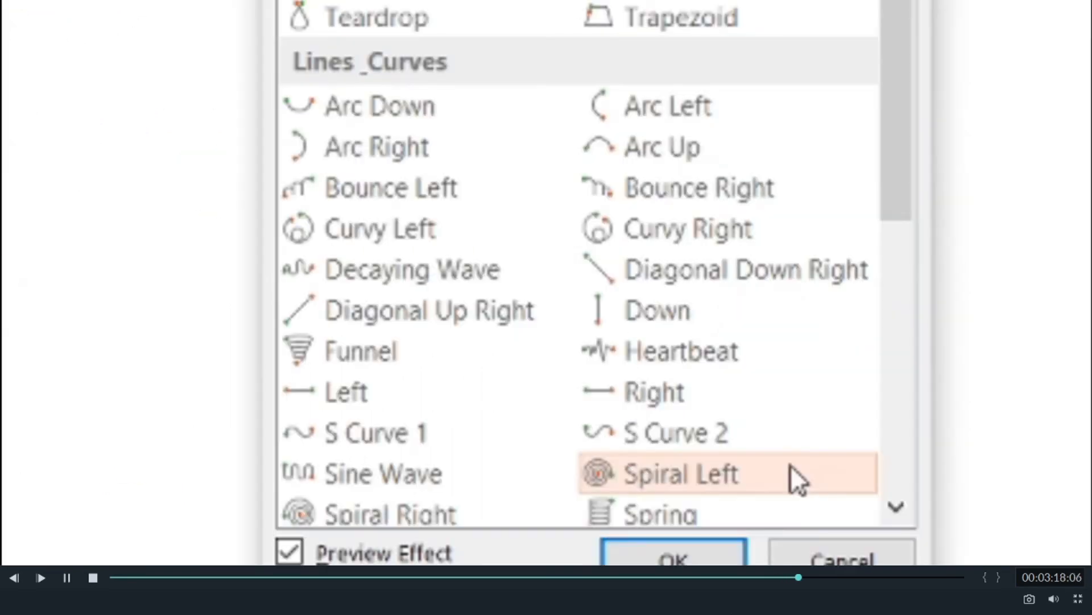
left_click(705, 375)
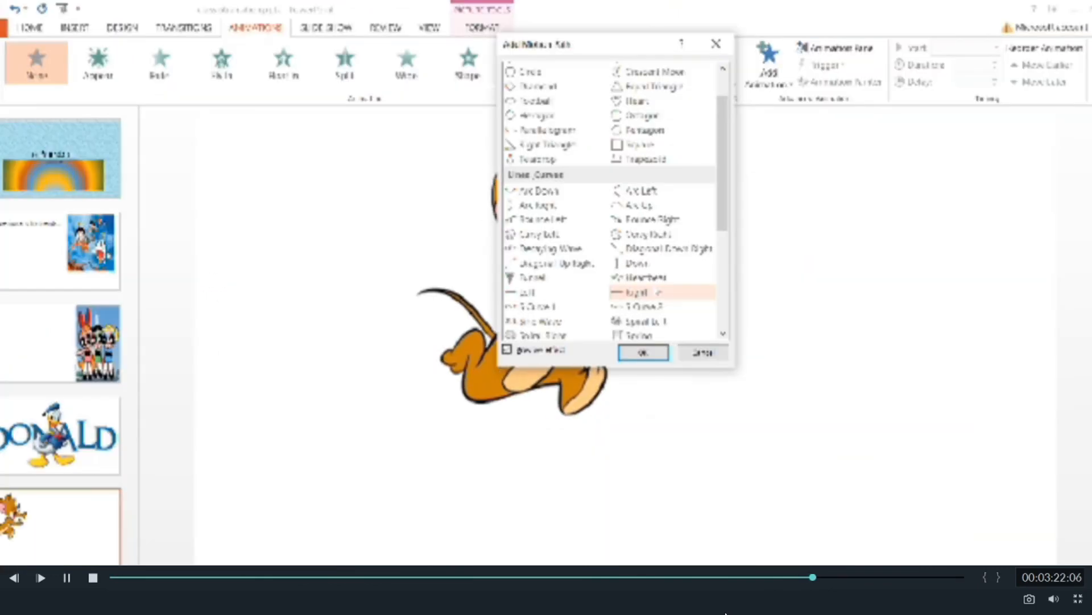
left_click(649, 357)
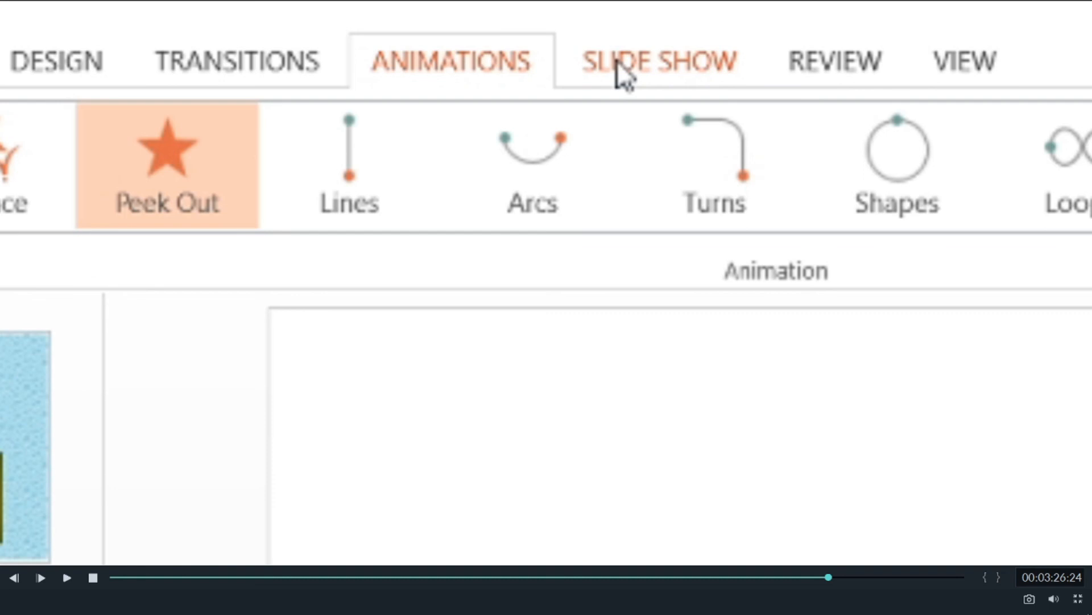
Resume the recording and pause it at about 00:03:33, on the first slide of the slide show.
key("space")
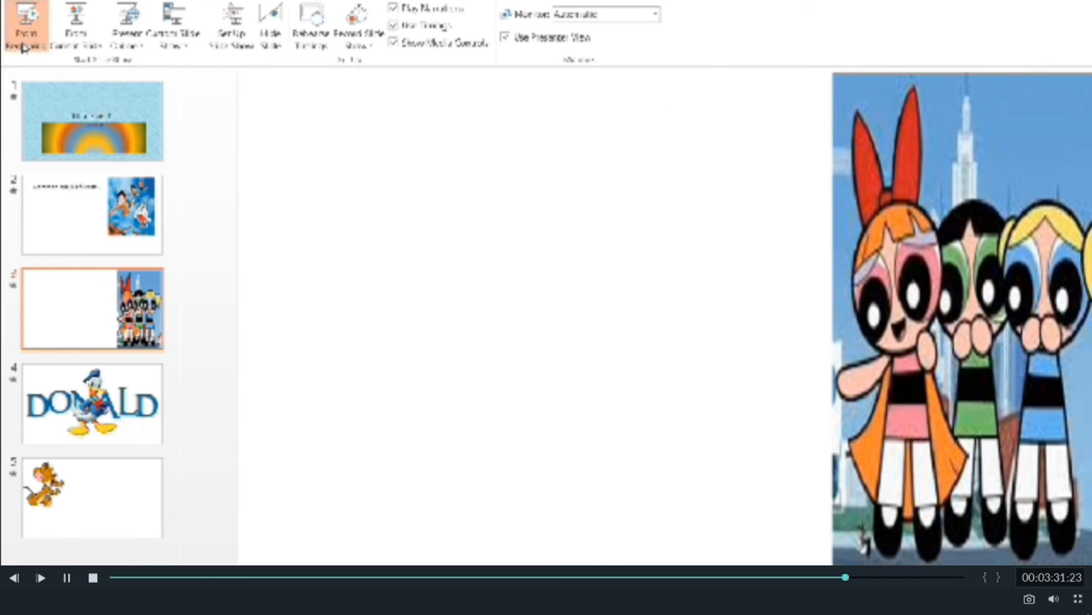
key("space")
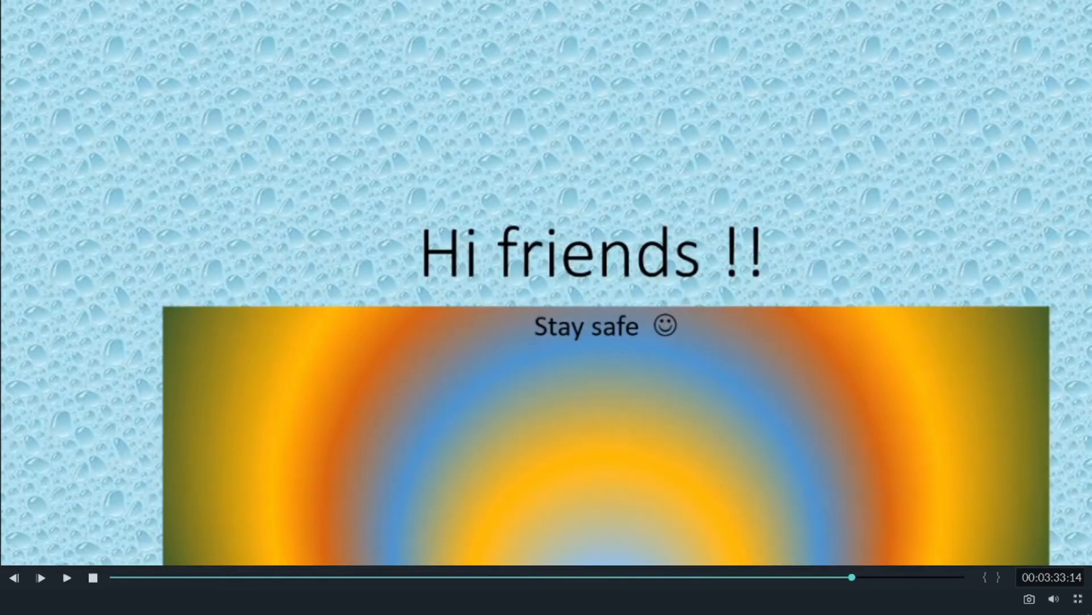